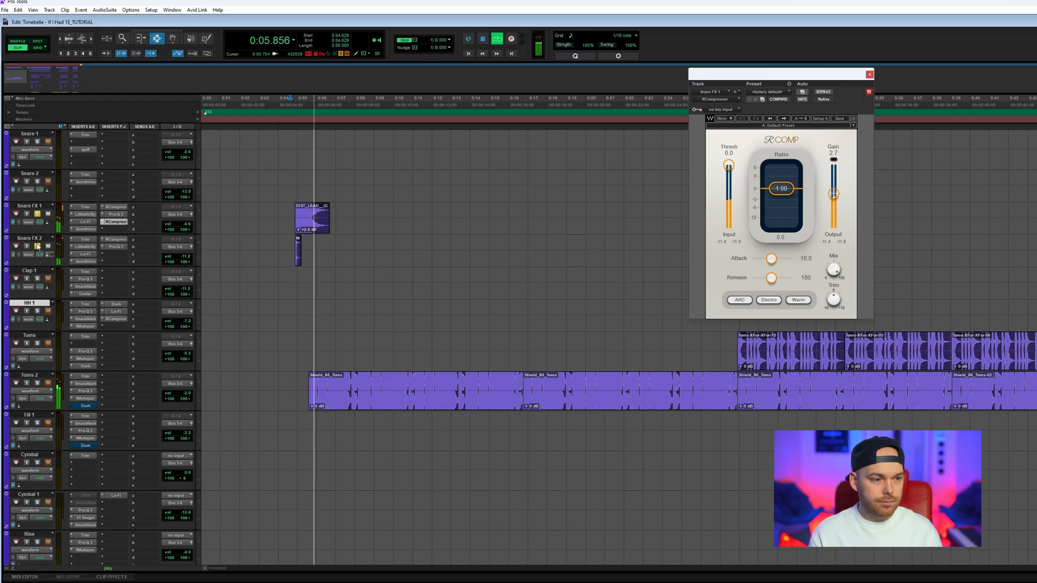
- Inspect the Pro-Q 3, Smack Attack, MAutopan and Duck inserts on the HH 1 track
scroll(328, 340, down, 3)
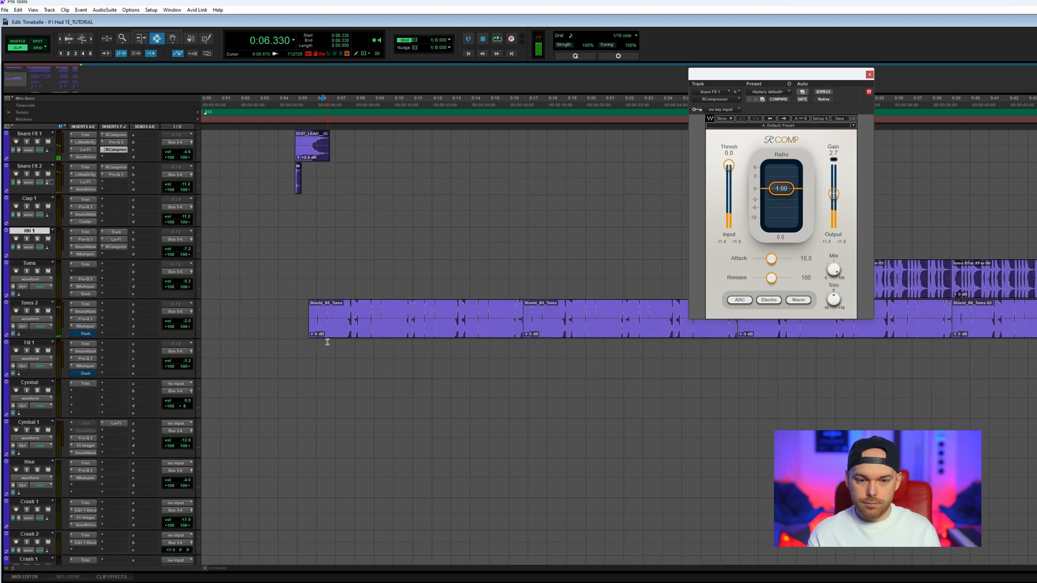
key(r)
key(r)
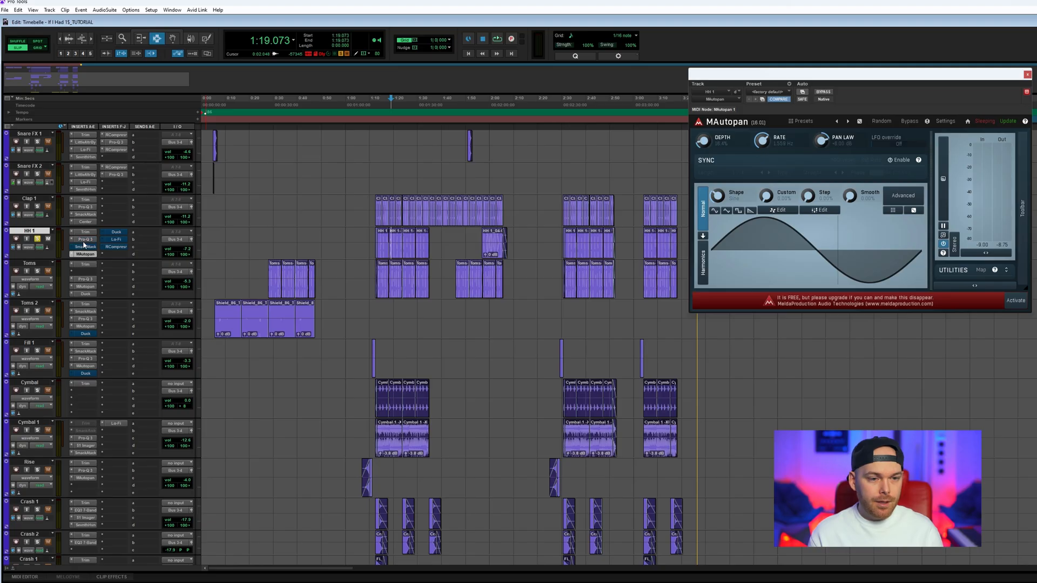
click(85, 240)
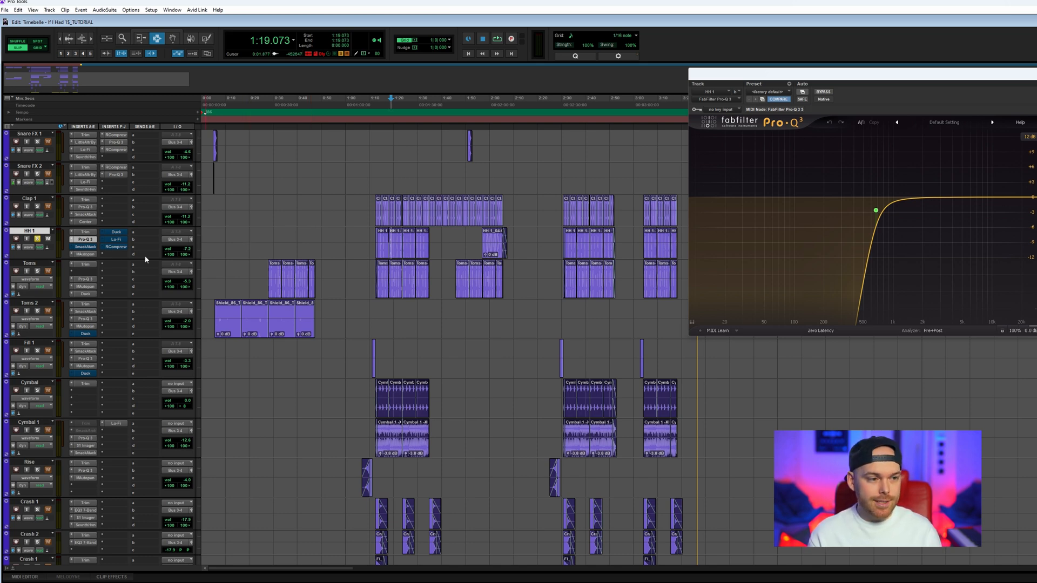
click(84, 247)
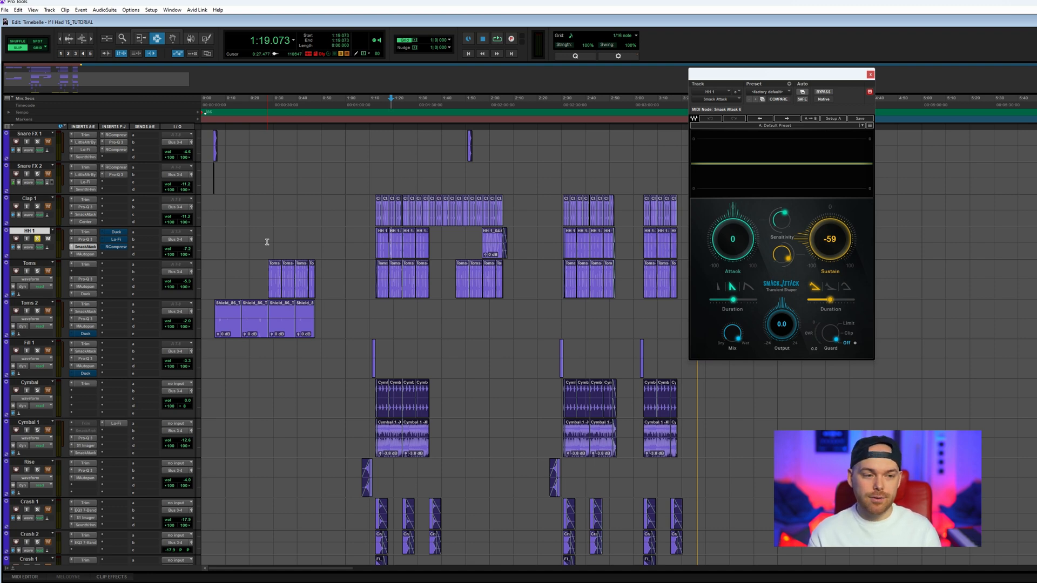
click(85, 254)
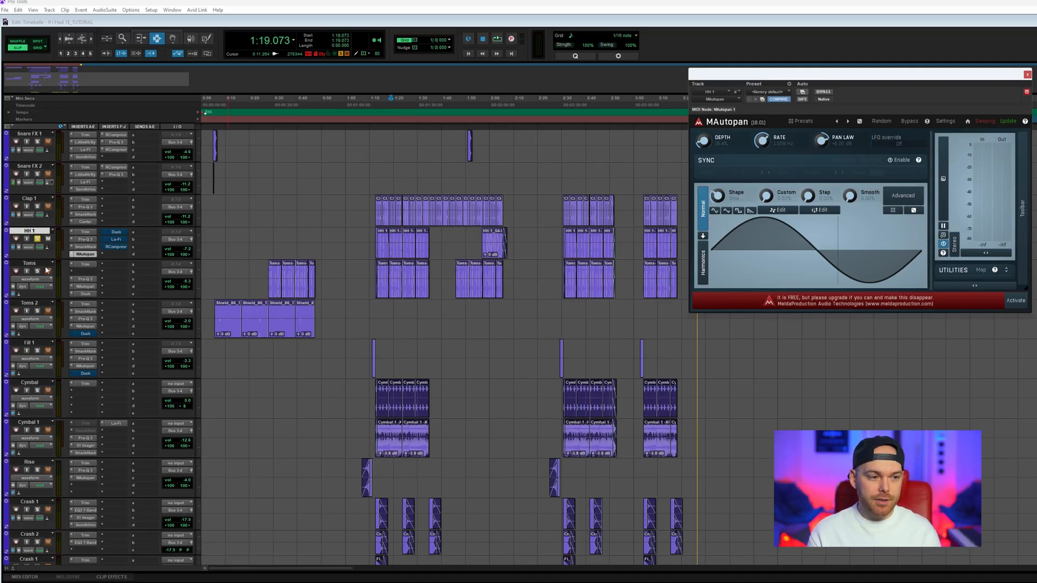
click(116, 233)
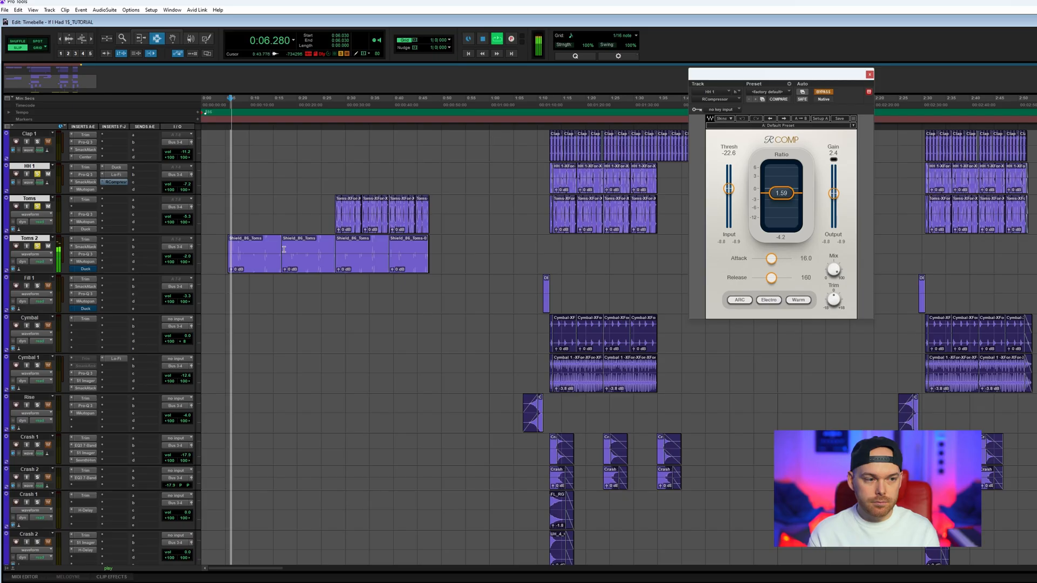
- Bypass the insert effects on the Toms 2 and Toms tracks during playback and close the RCompressor window
key(r)
ctrl+click(85, 262)
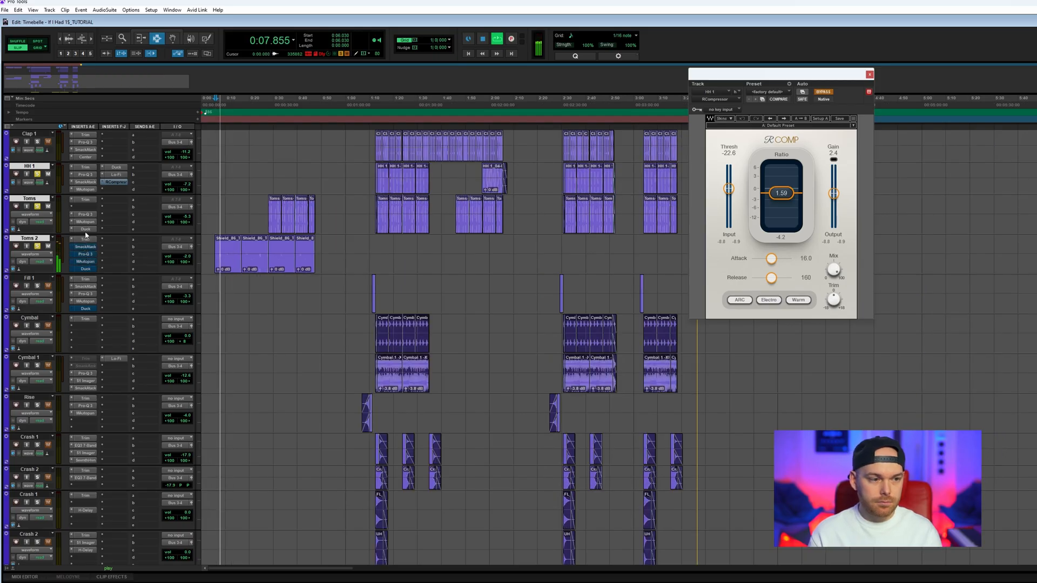
ctrl+click(86, 229)
ctrl+click(86, 222)
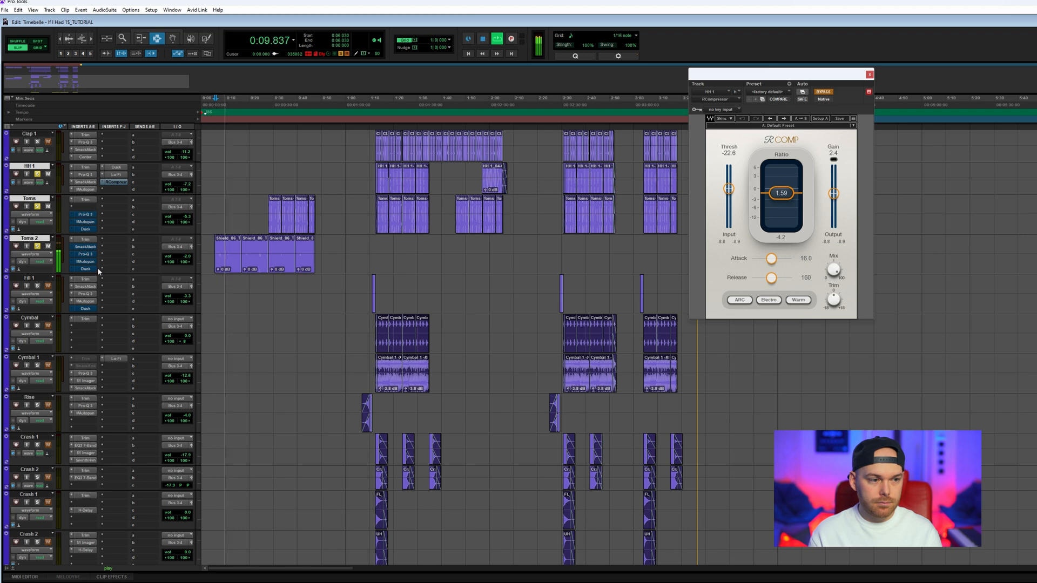
click(869, 75)
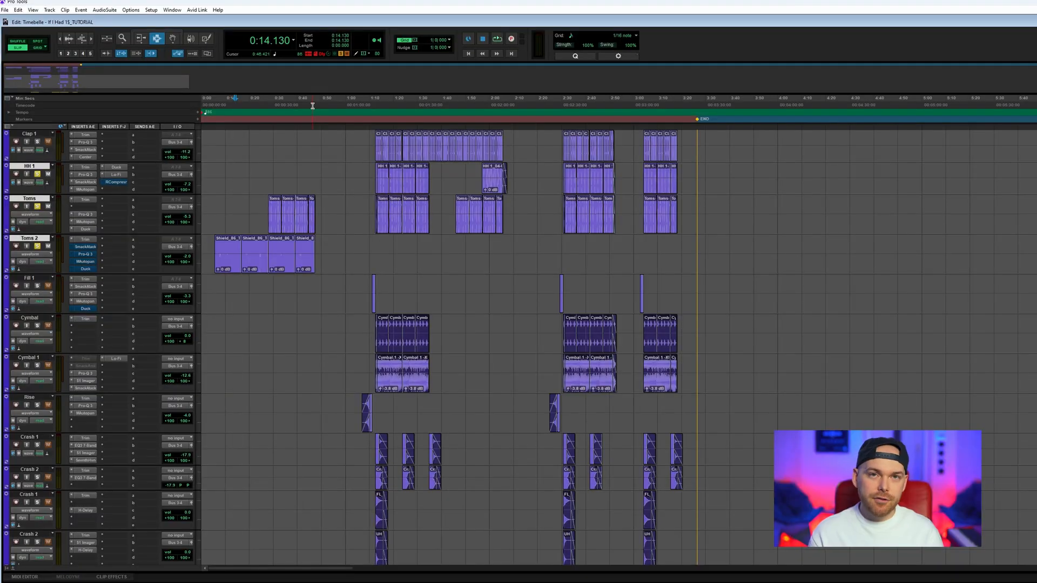
- Inspect the MAutopan and Duck inserts on Toms and the Duck insert on Toms 2, checking them against the kick tracks
click(85, 222)
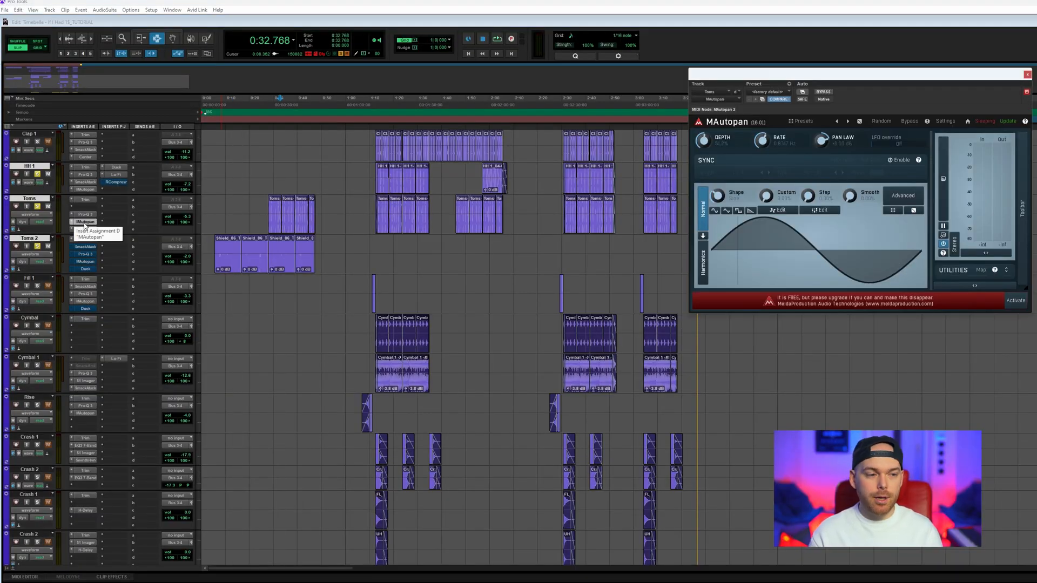
click(84, 229)
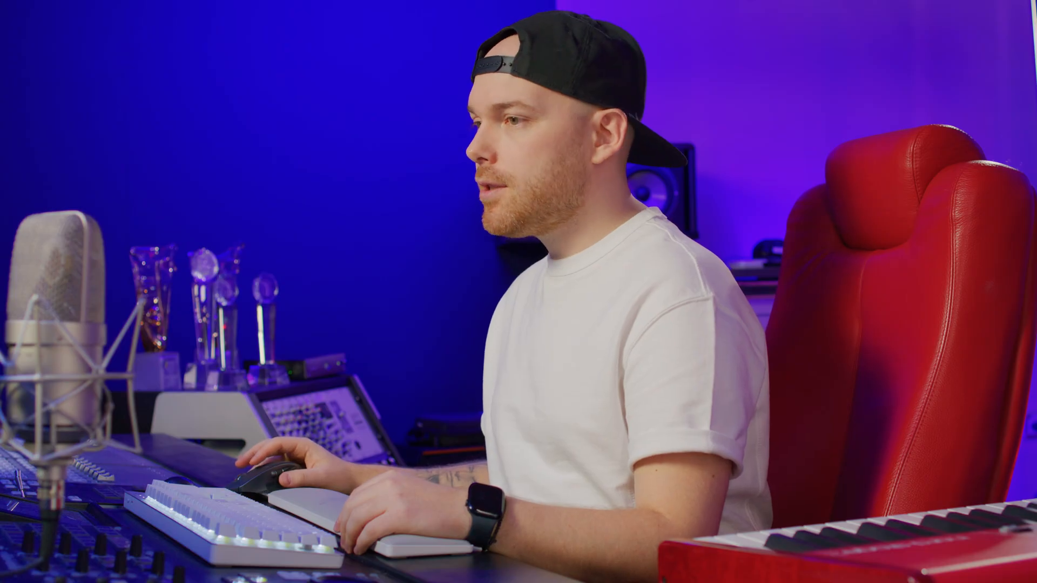
click(84, 262)
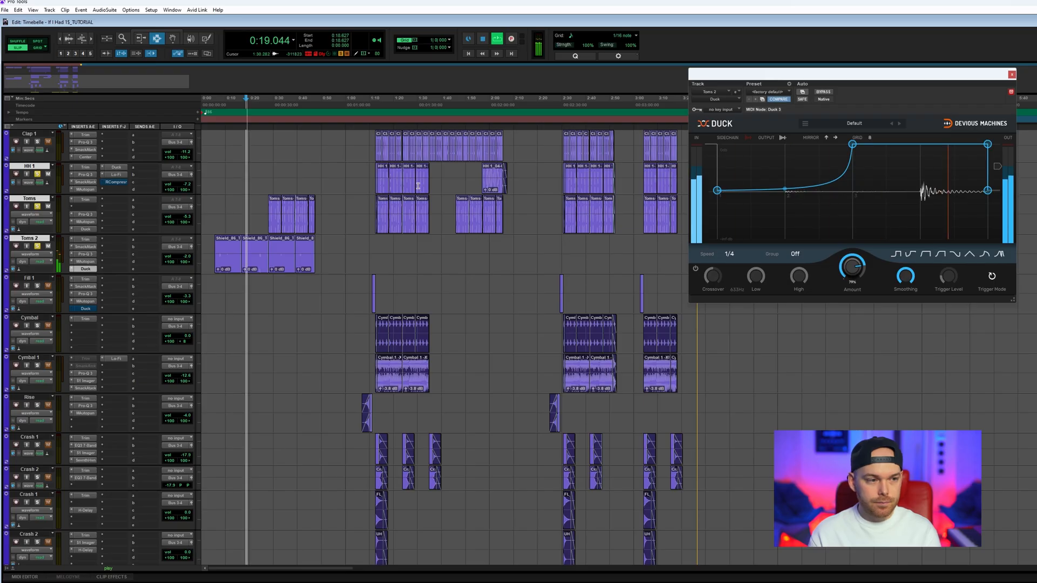
scroll(270, 205, up, 3)
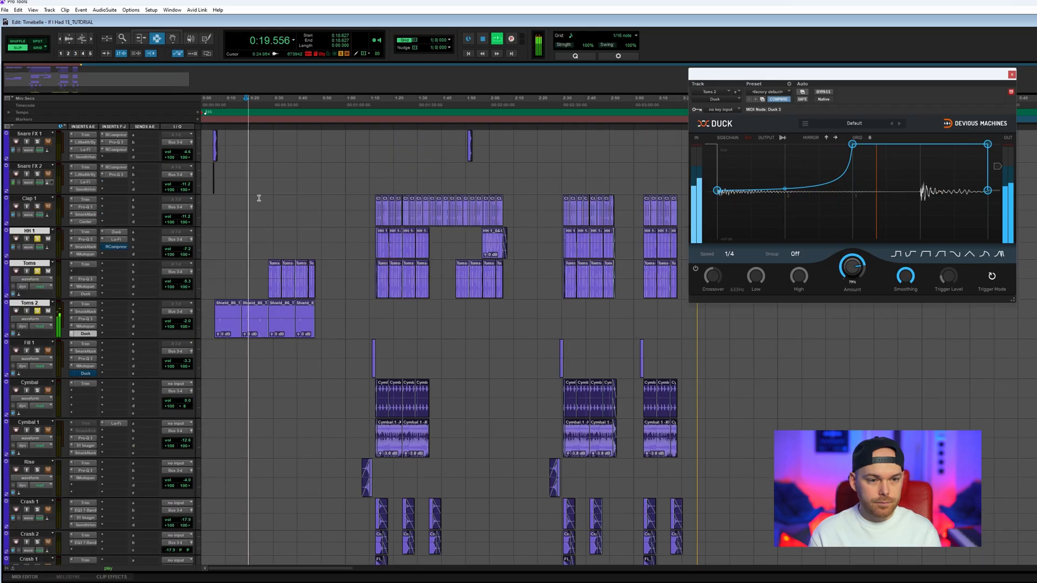
scroll(317, 209, up, 5)
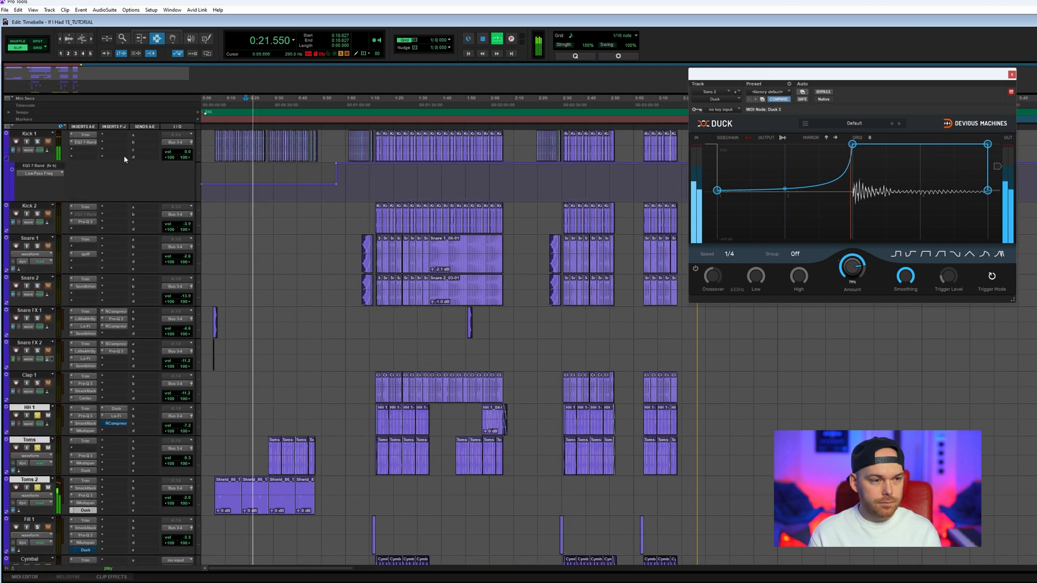
scroll(346, 253, down, 5)
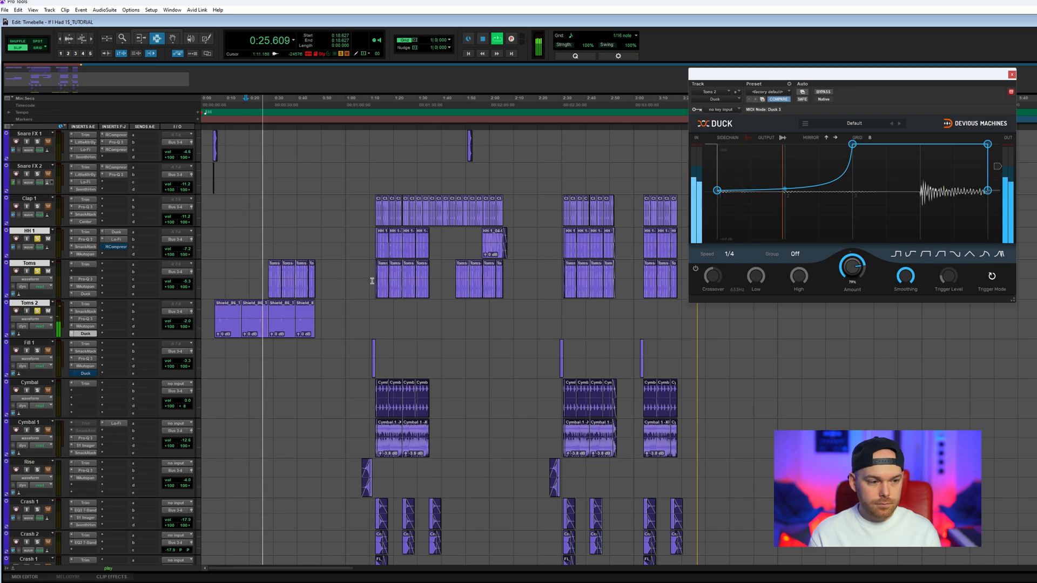
- Solo the second pair of Crash 1 and Crash 2 tracks to audition them, and select the Rise track
scroll(370, 282, down, 2)
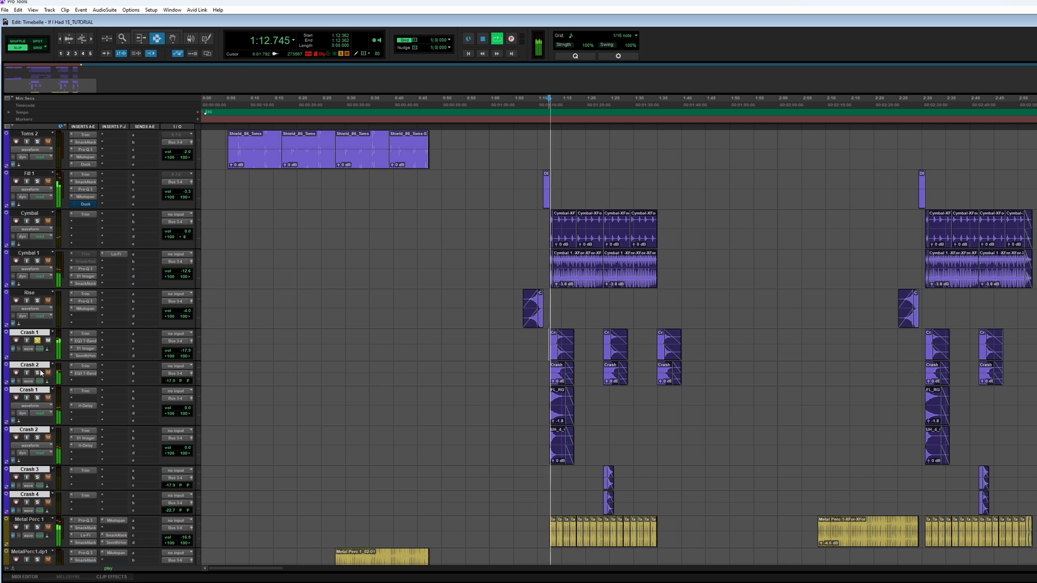
click(40, 396)
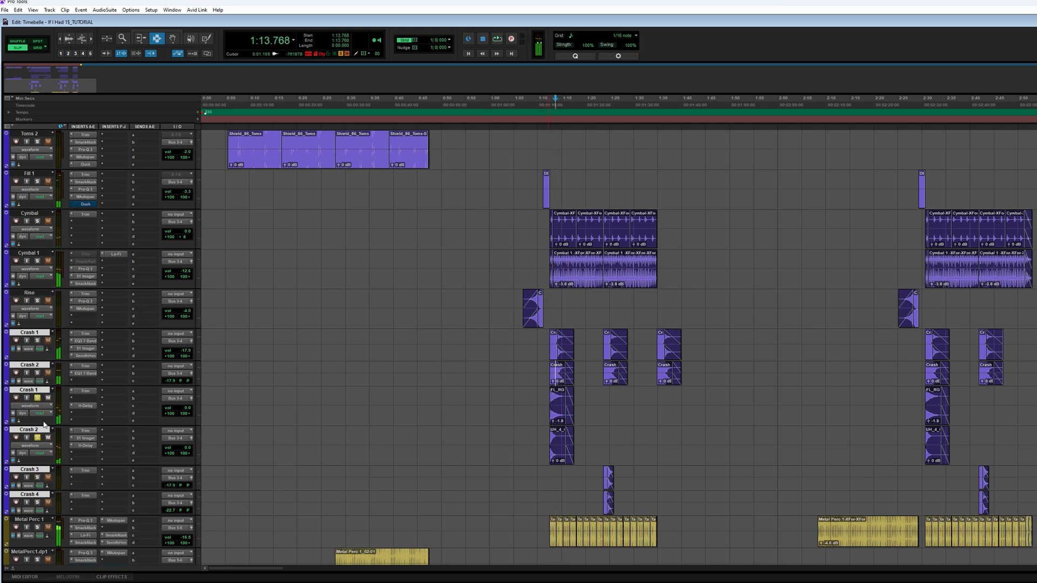
click(33, 295)
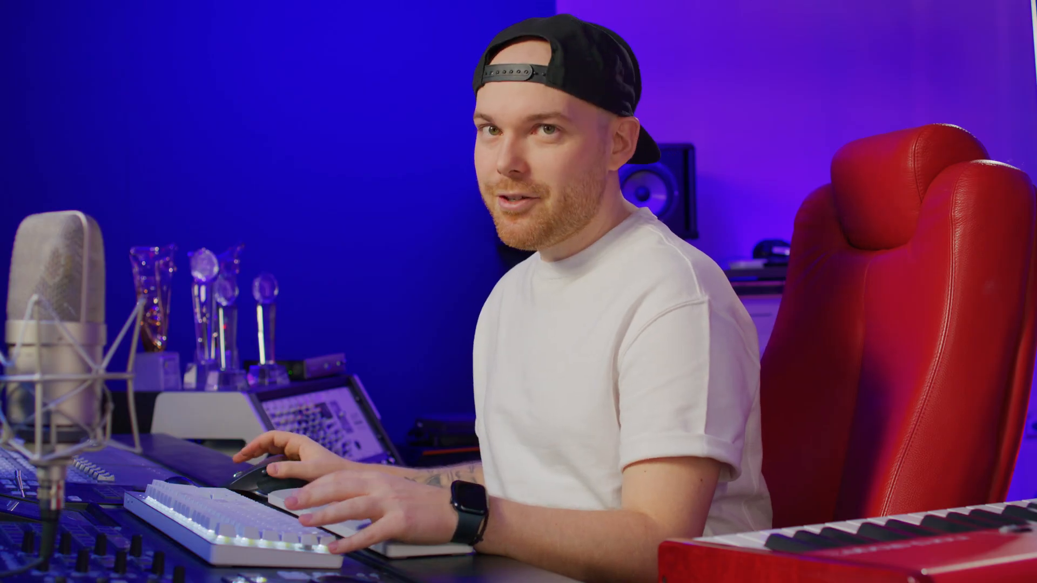
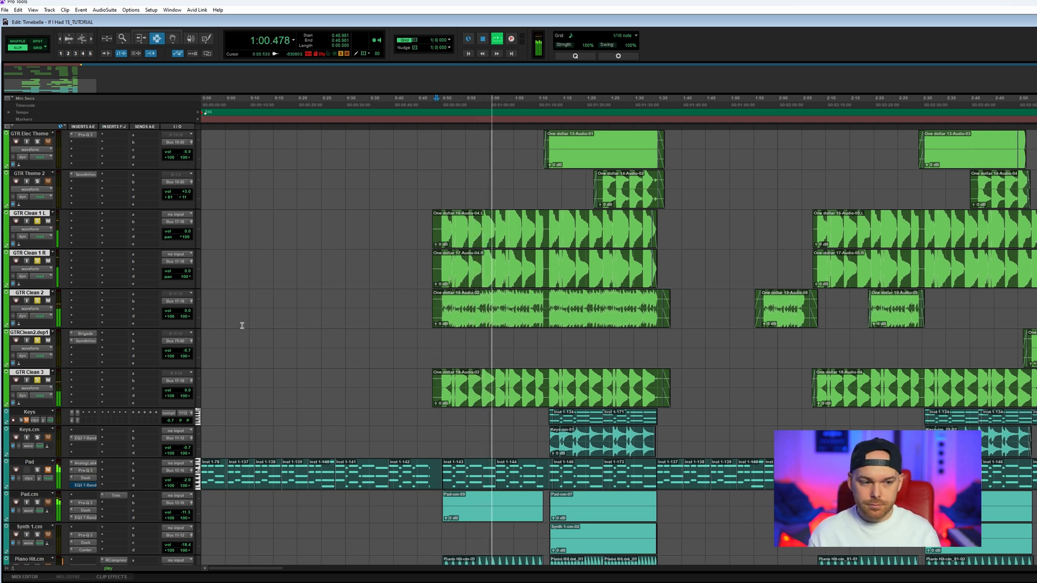
- Stop playback of the clean guitars and close the Analog Lab window of Keys and the Pro-Q 3 window of Pad
key(space)
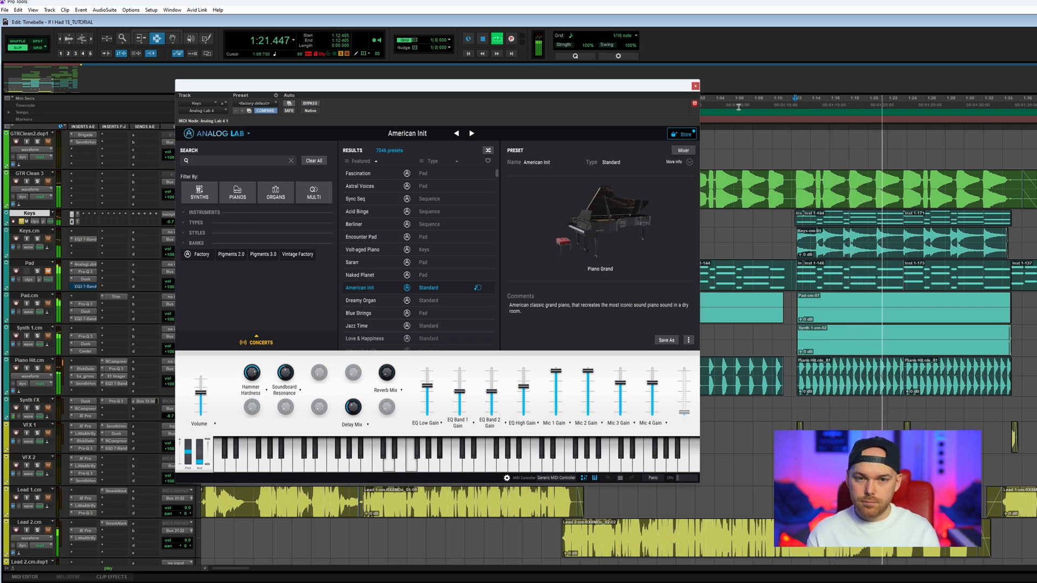
click(696, 86)
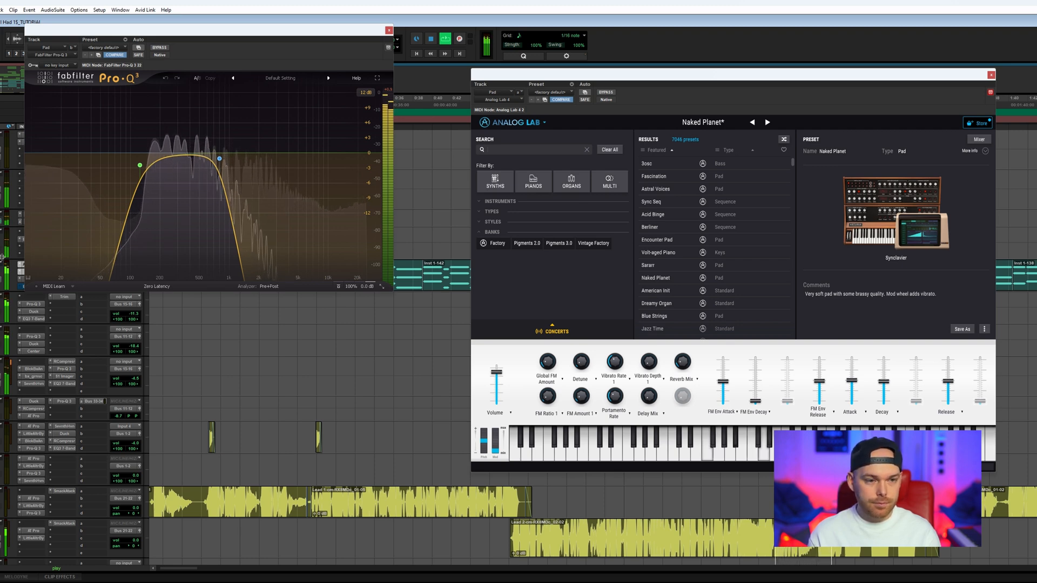
click(389, 30)
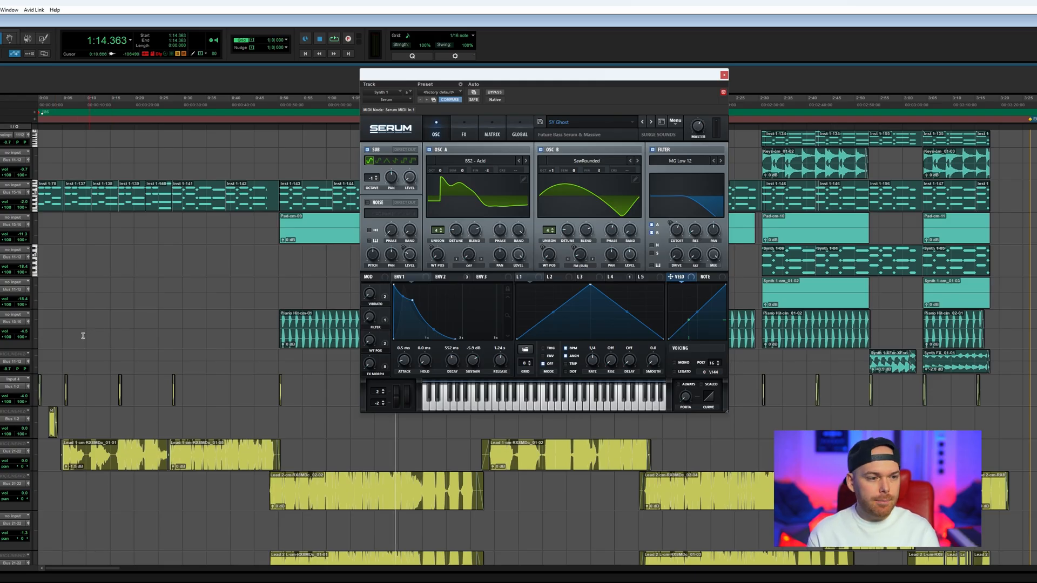
- Move the Synth 1 Serum window aside and play the piano hits from 1:12.362 to check their EQ3 7-Band filtering
drag(496, 80, 767, 106)
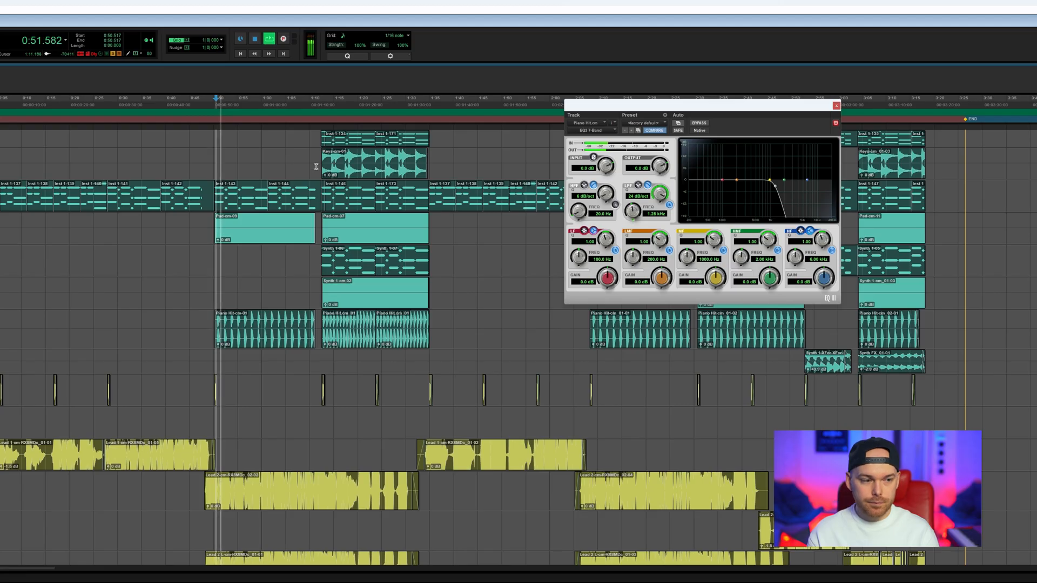
click(321, 111)
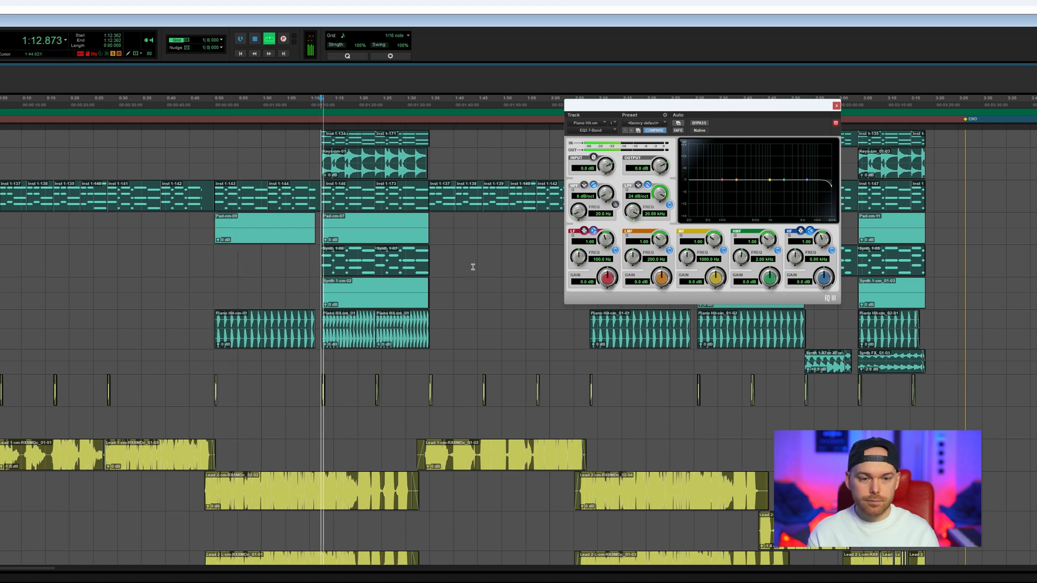
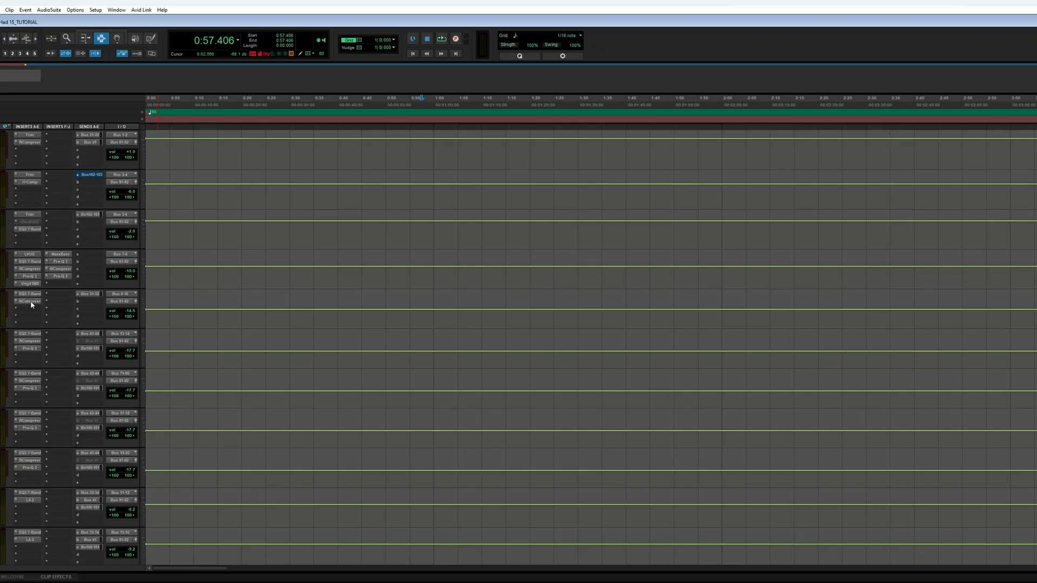
- Examine the RCompressor and neighbouring inserts on the instrument bus tracks
click(30, 302)
click(30, 302)
scroll(48, 327, down, 1)
click(30, 301)
click(29, 308)
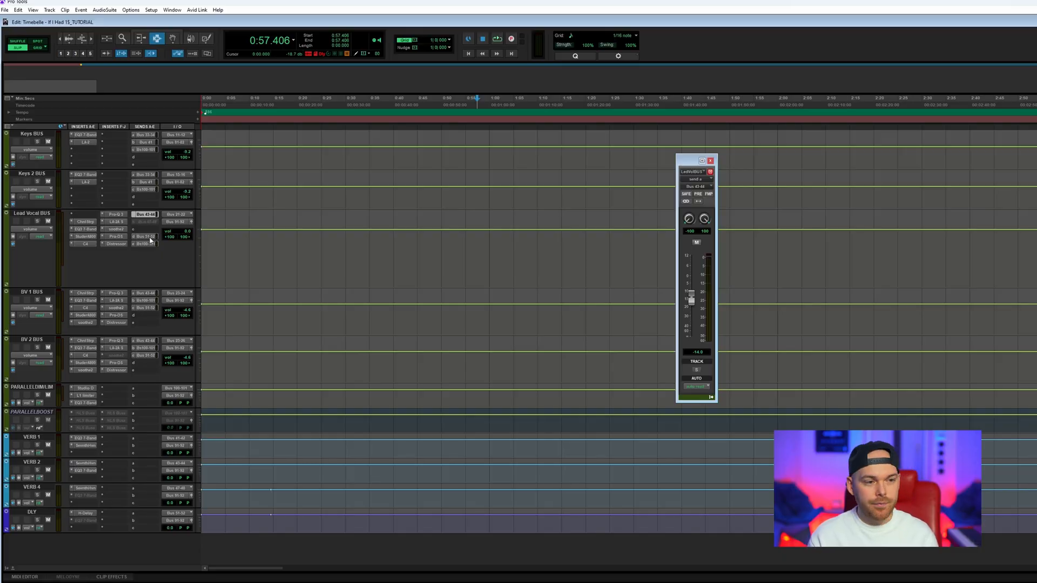
- Inspect sends d and e of the Lead Vocal BUS
click(148, 237)
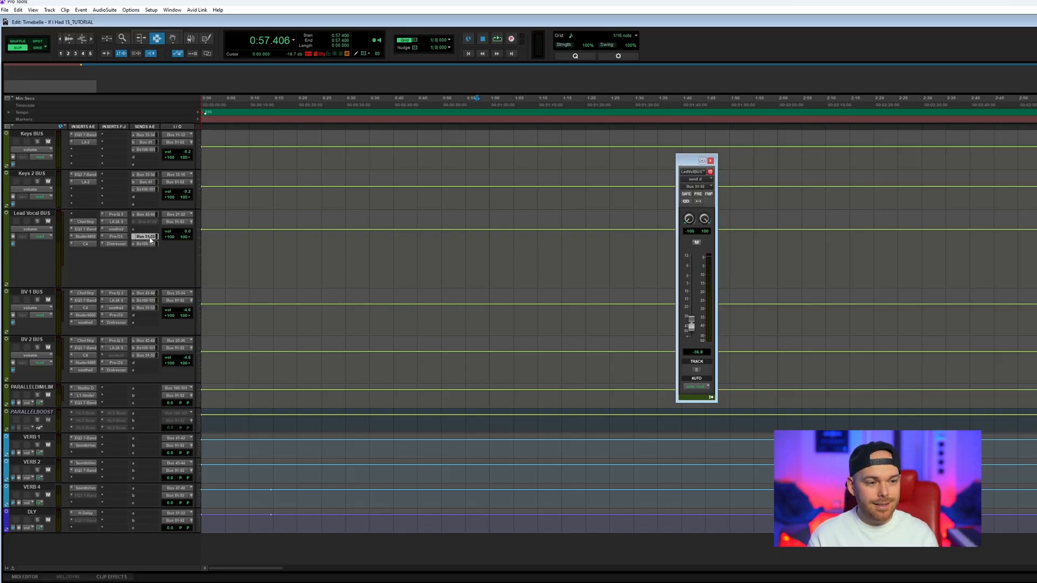
click(146, 244)
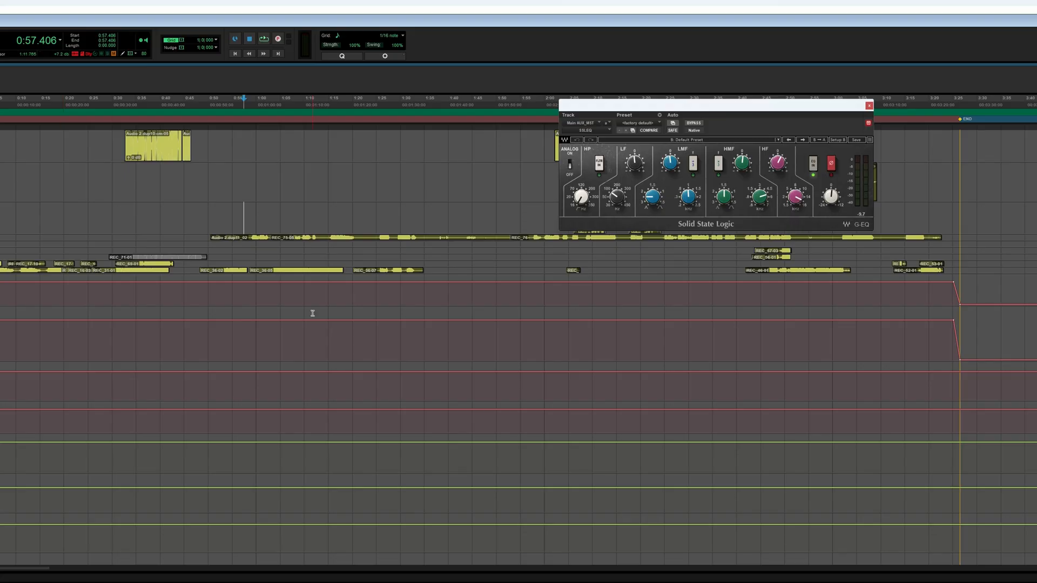
- Examine the HF band of the master's SSL G-EQ and open the output level of its FabFilter Pro-L 2 limiter
mouse_move(778, 165)
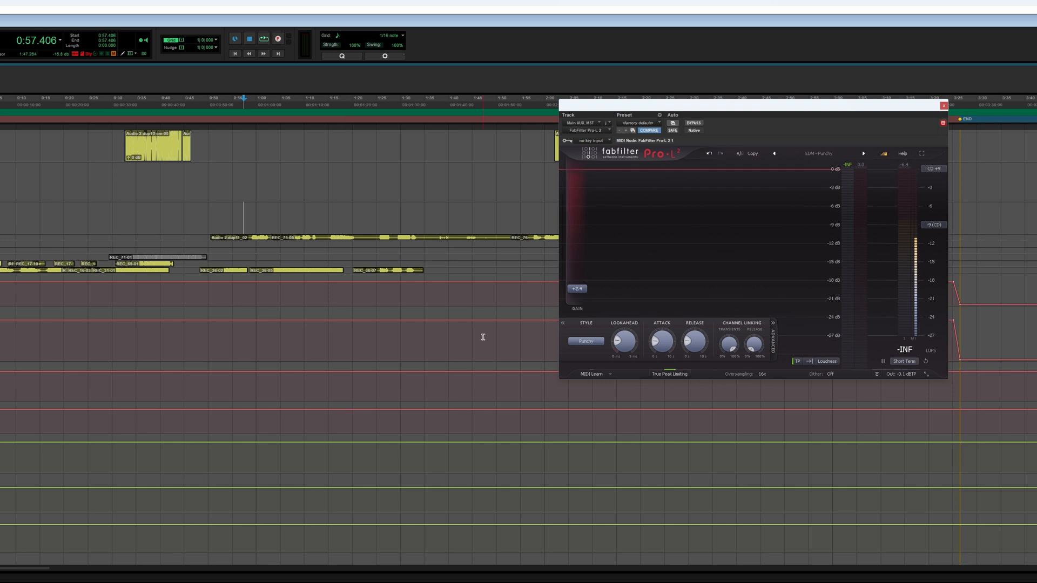
click(902, 374)
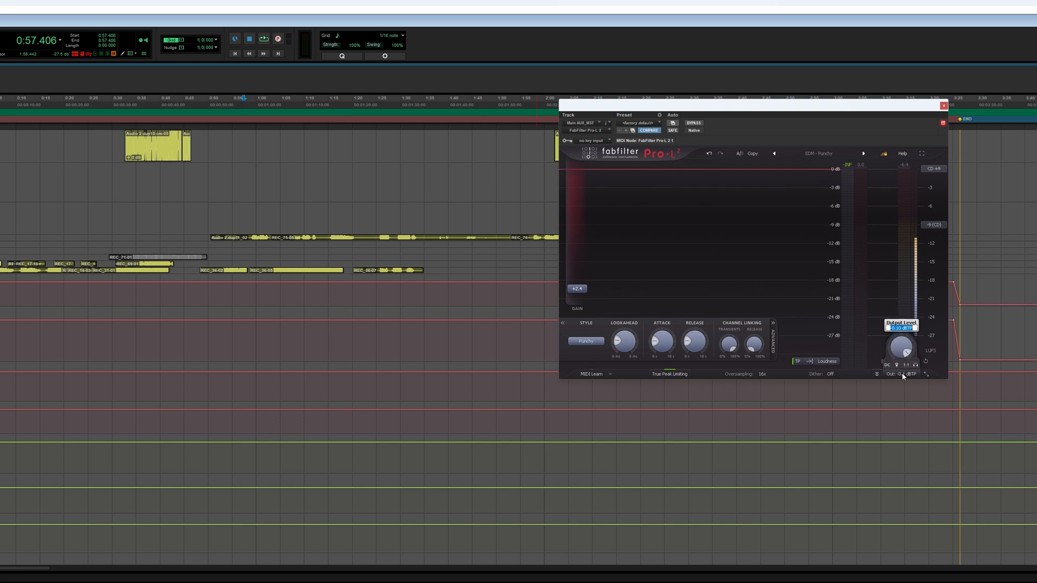